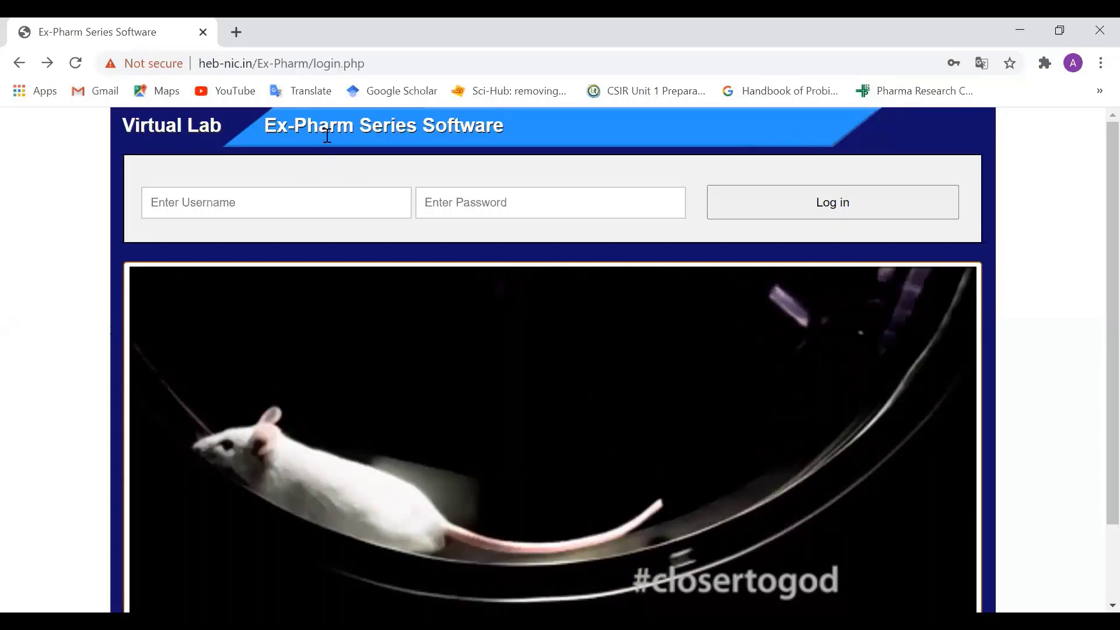
Log in to the virtual lab with the saved username and account password
left_click(290, 198)
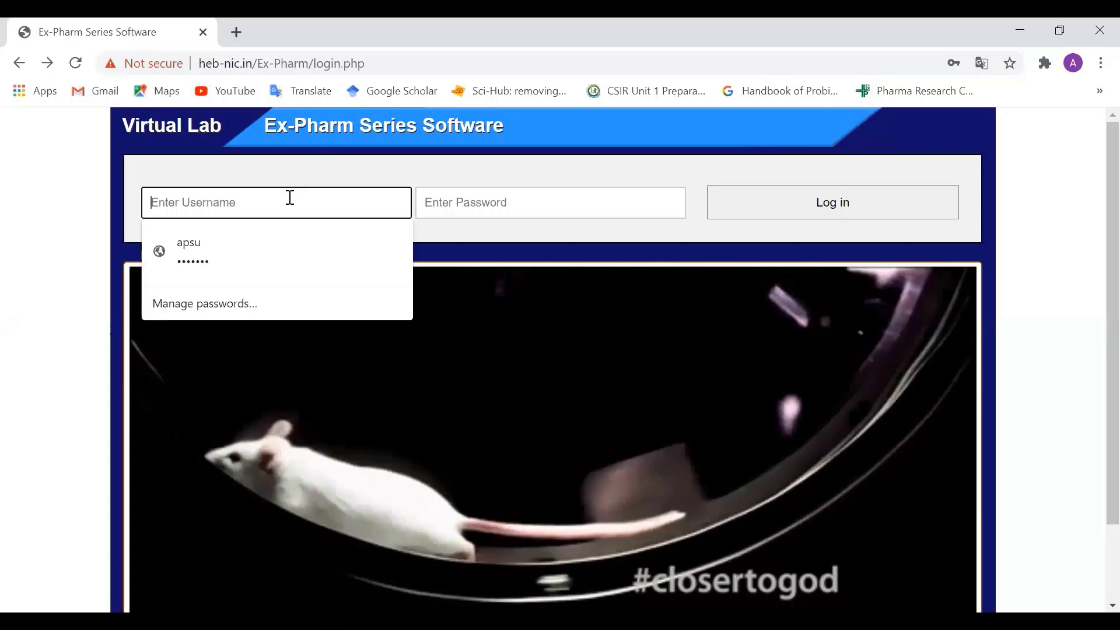
left_click(281, 239)
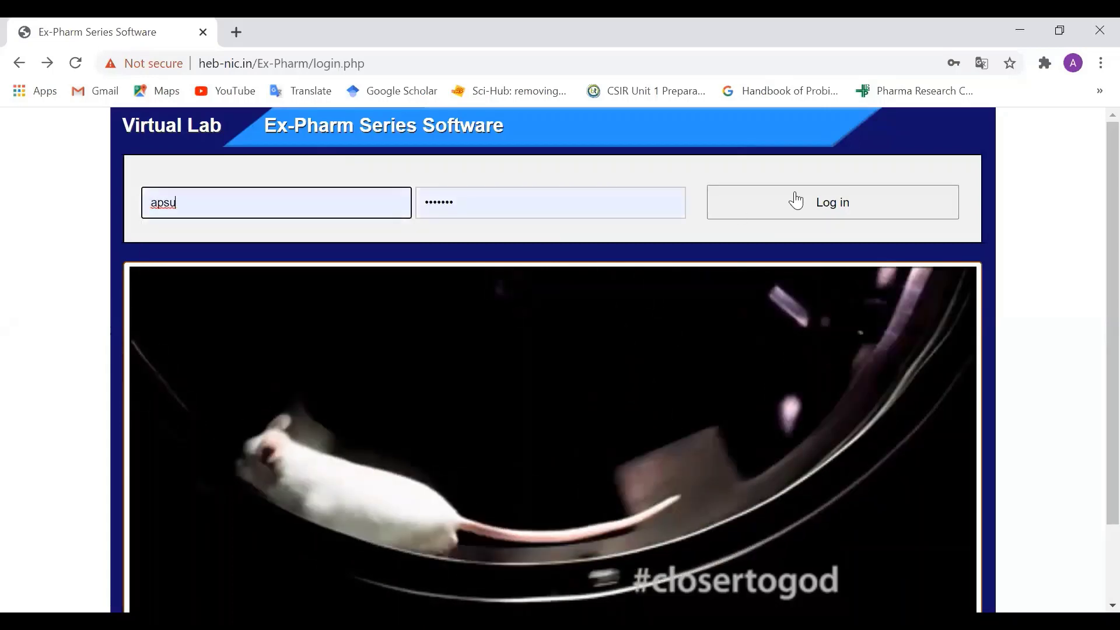
left_click(796, 205)
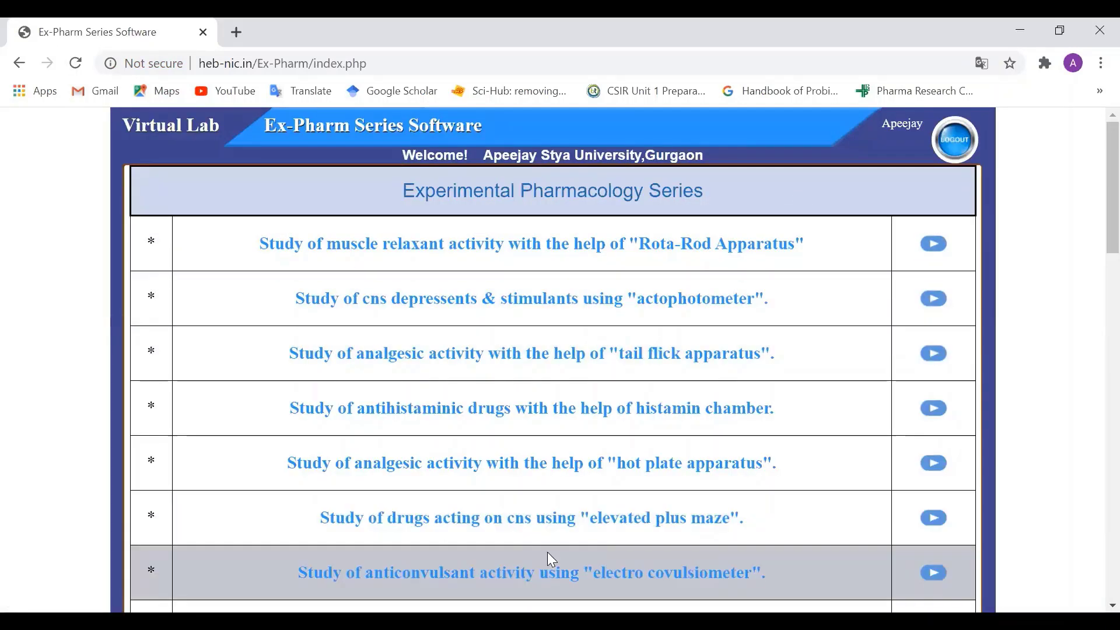
Open the carrageenan induced paw oedema study of anti-inflammatory activity and launch its virtual practice experiment
scroll(527, 374, "down", 13)
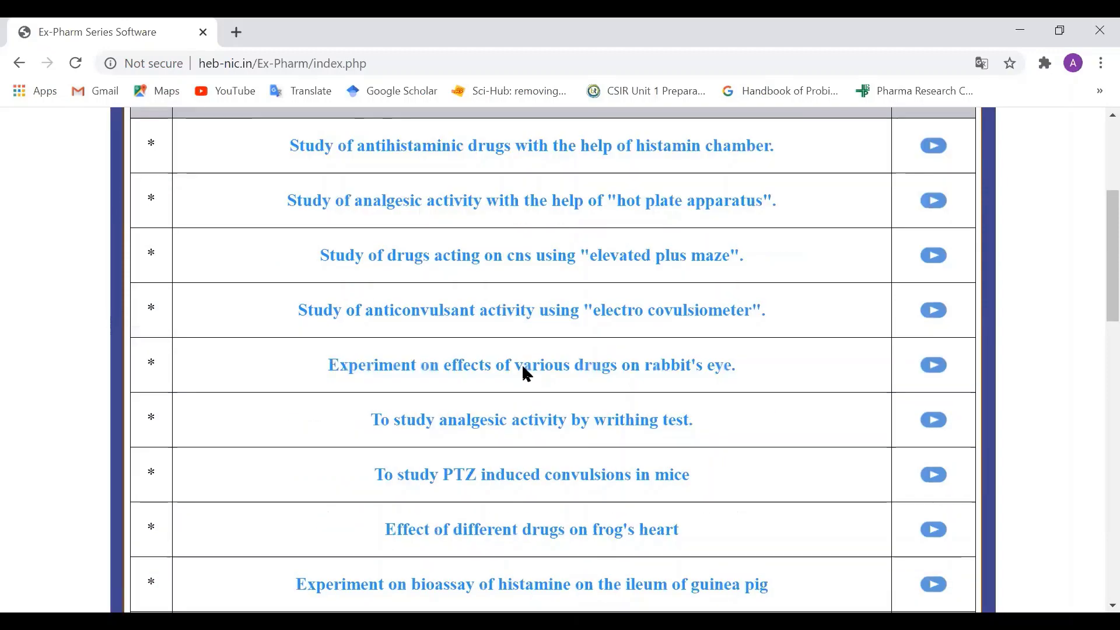
scroll(522, 370, "down", 7)
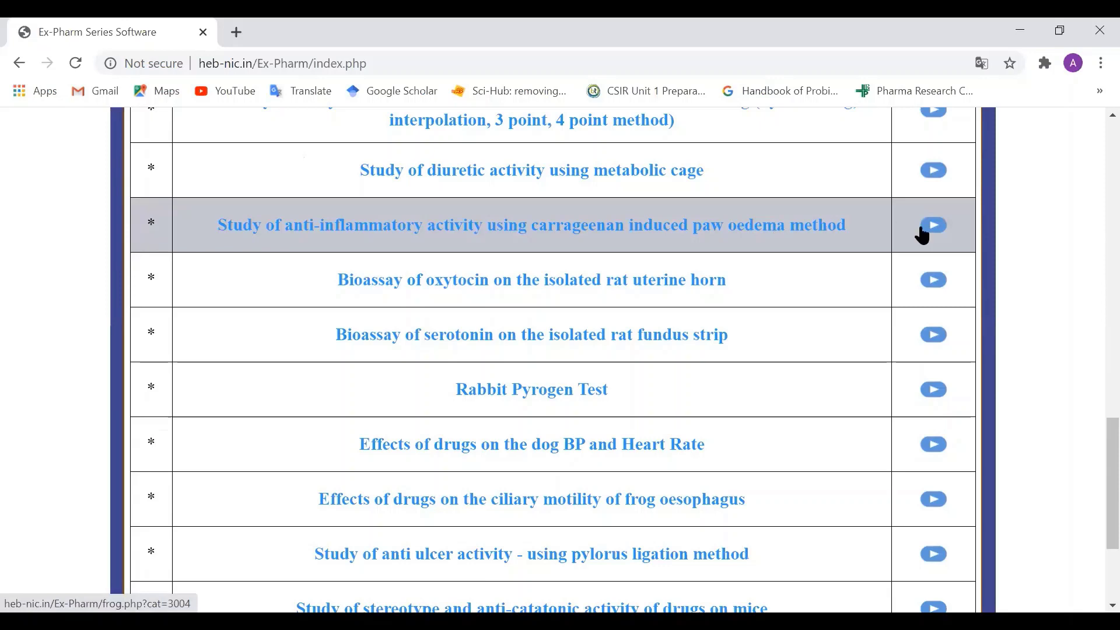
left_click(937, 231)
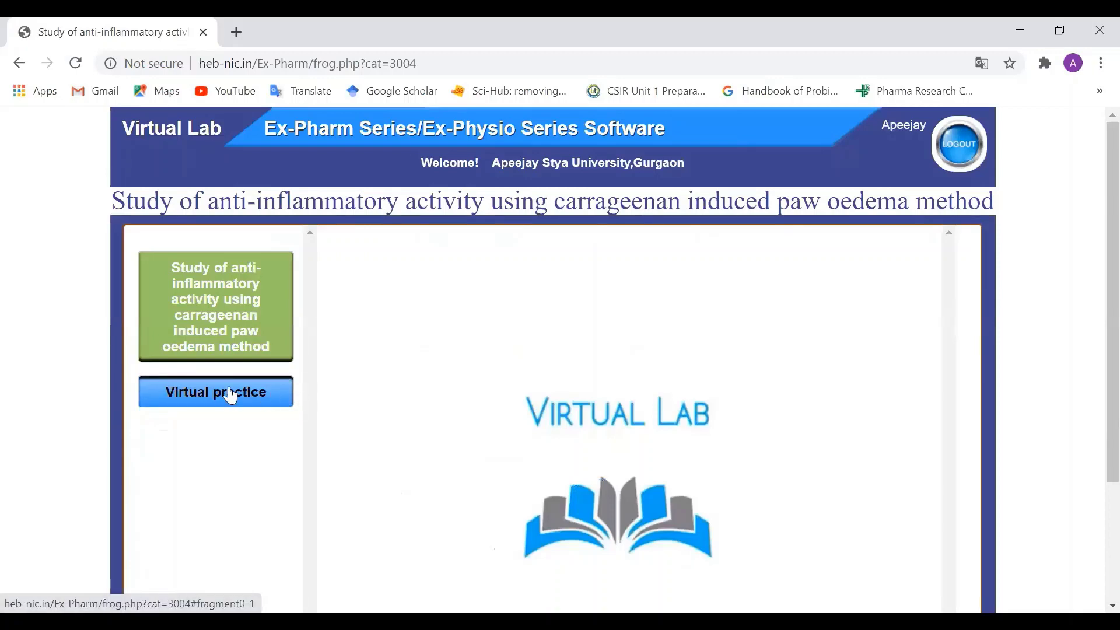
left_click(231, 394)
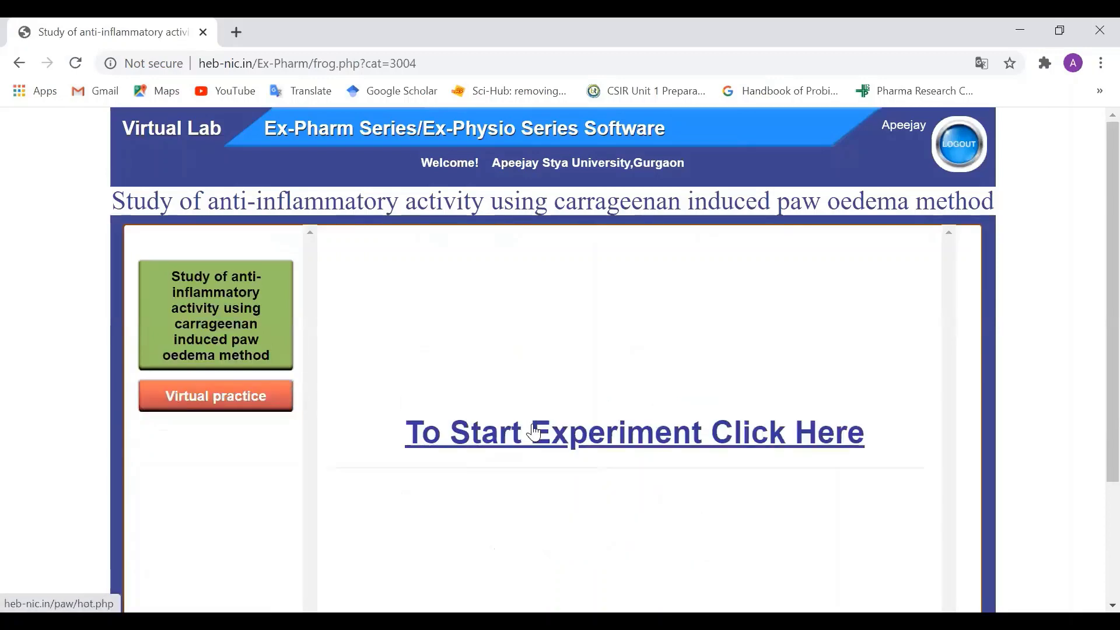
left_click(574, 444)
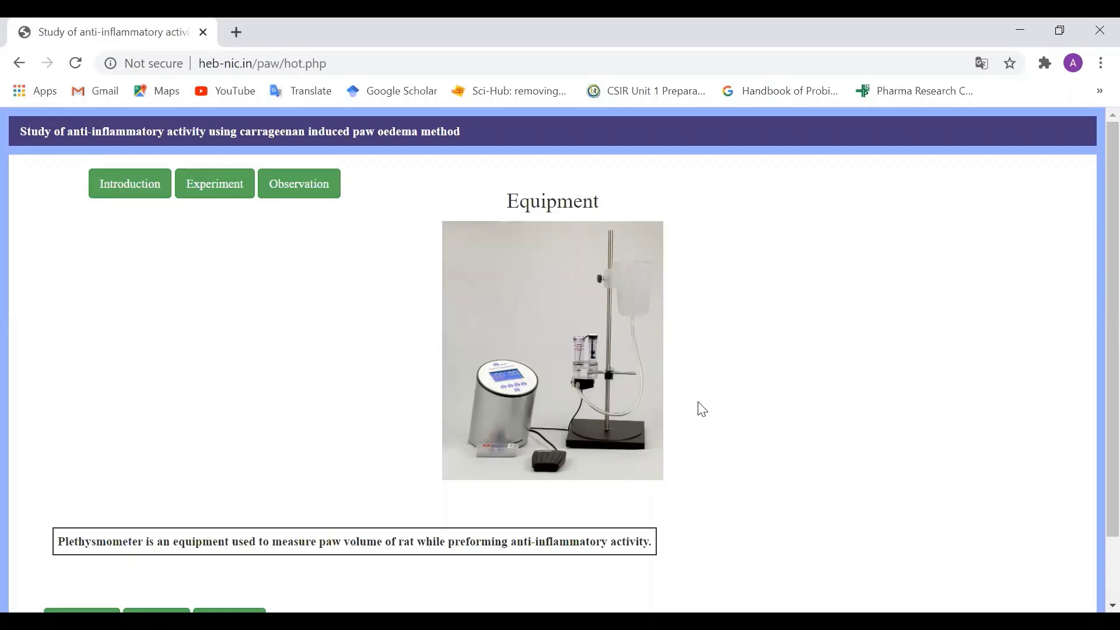
Open and read the principle behind the paw oedema experiment
scroll(709, 413, "down", 2)
left_click(159, 543)
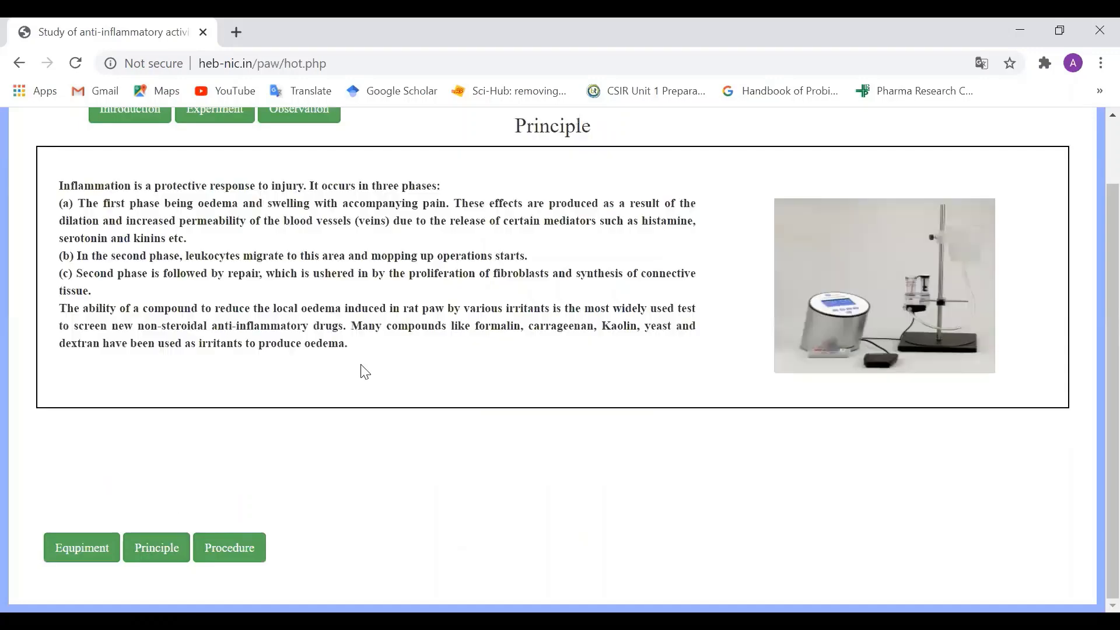
scroll(248, 366, "up", 2)
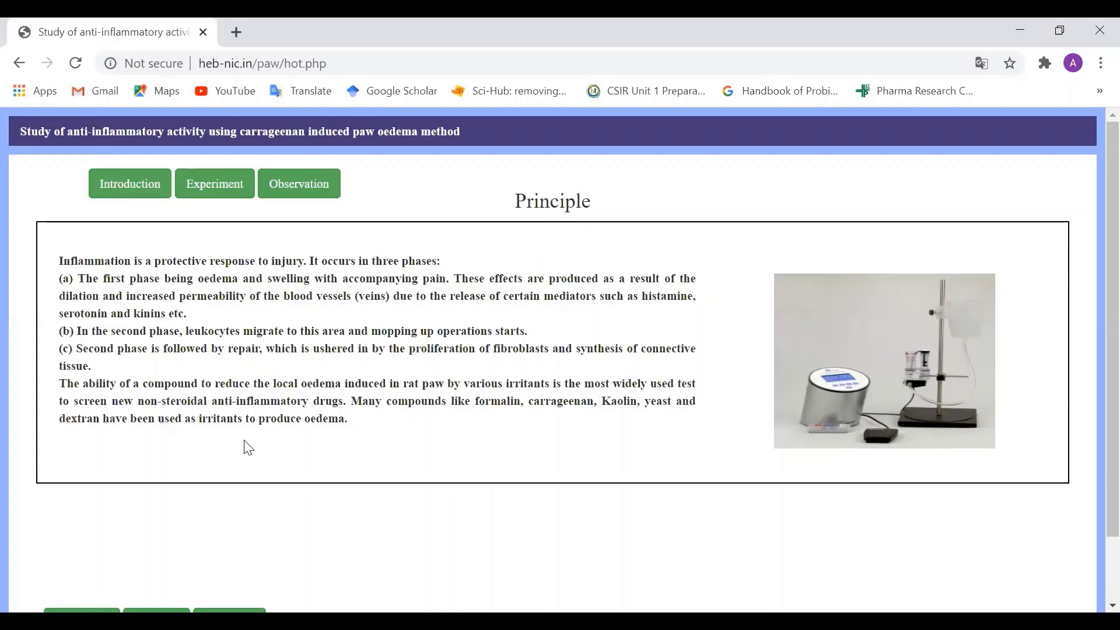
Open and read the procedure for the paw oedema experiment
scroll(412, 379, "down", 1)
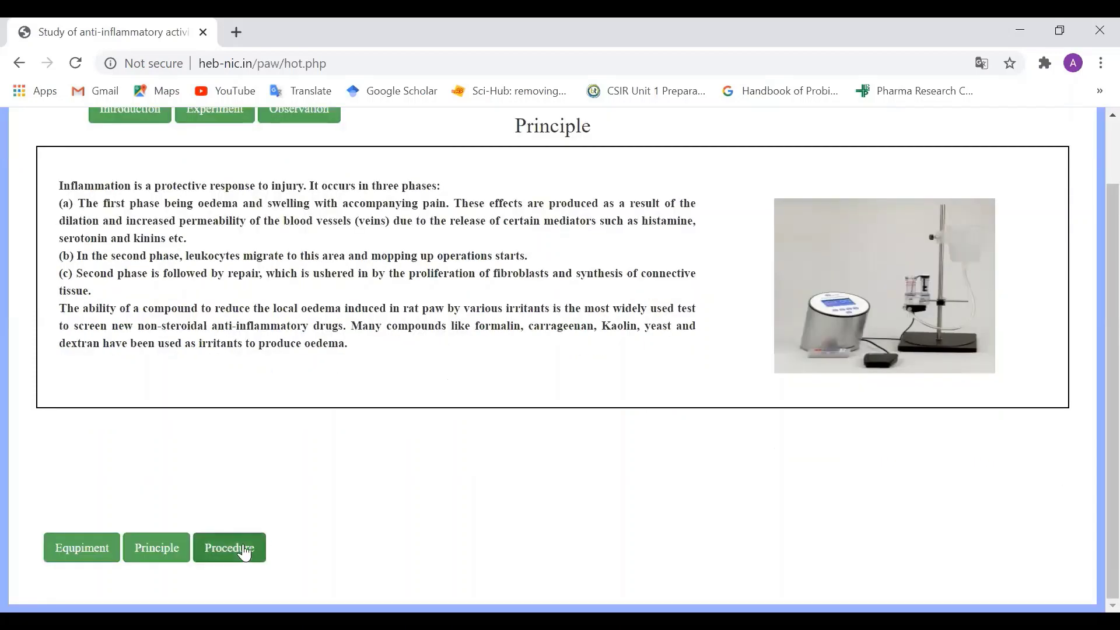
left_click(246, 552)
scroll(385, 420, "up", 1)
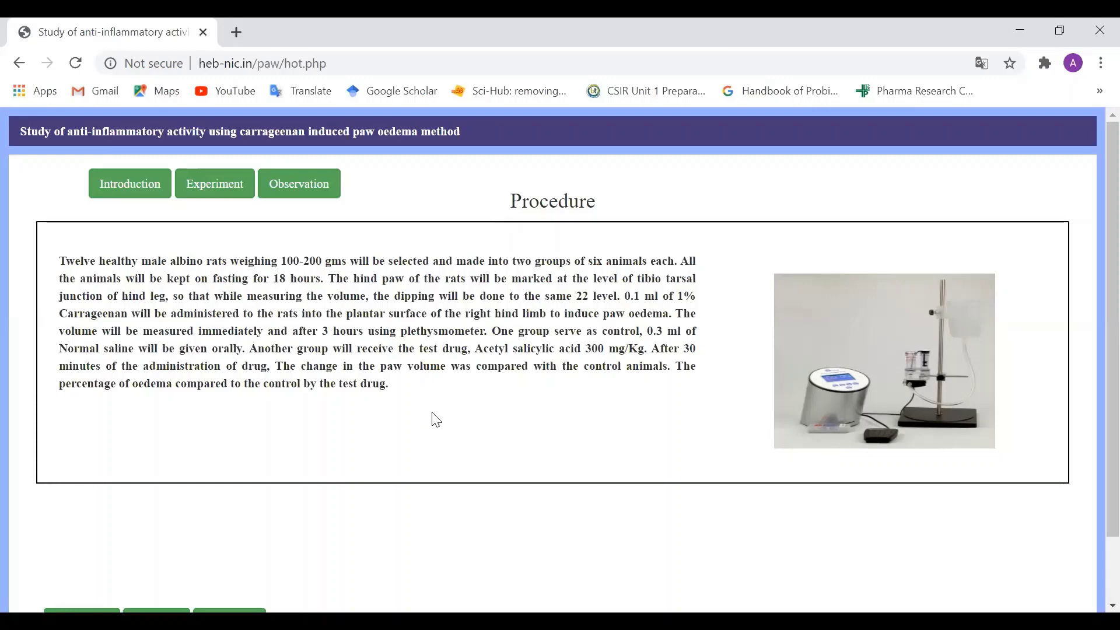
scroll(437, 420, "down", 1)
scroll(286, 525, "down", 1)
scroll(293, 493, "up", 1)
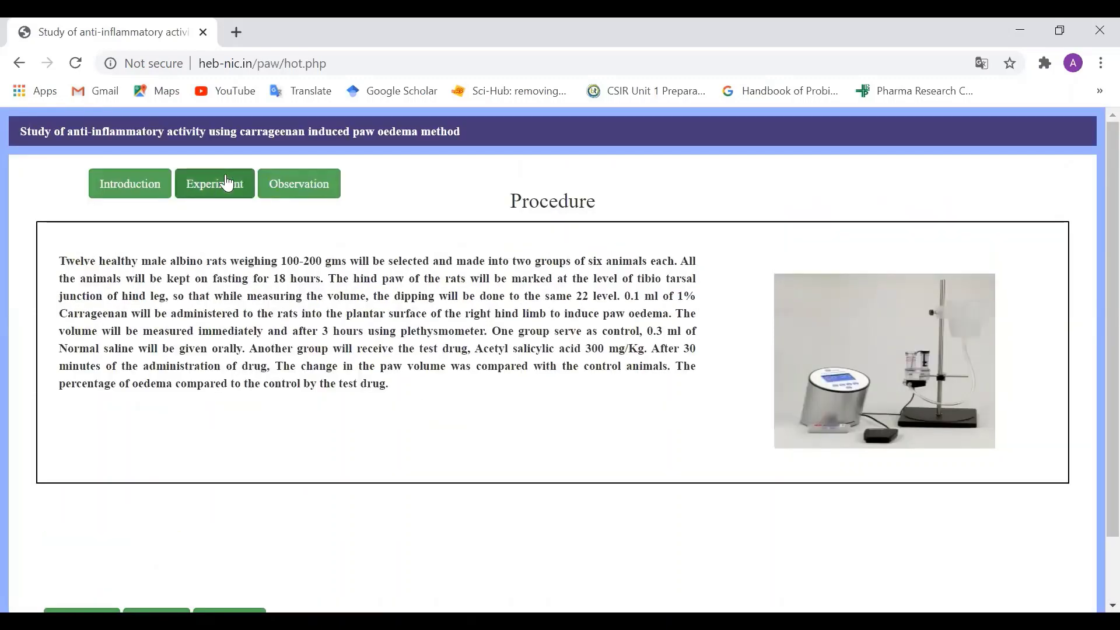
Open the experiment, dismissing its instructions, and administer the treatments to the vehicle and acetyl salicylic acid (300 mg/kg) rat groups
left_click(229, 183)
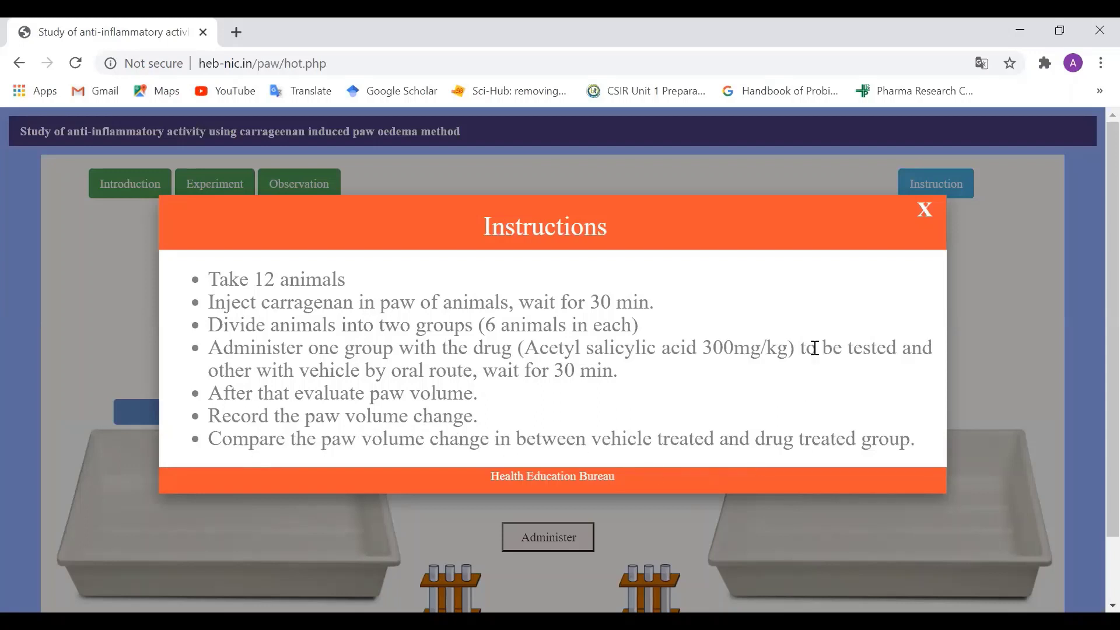
left_click(921, 210)
scroll(550, 491, "down", 1)
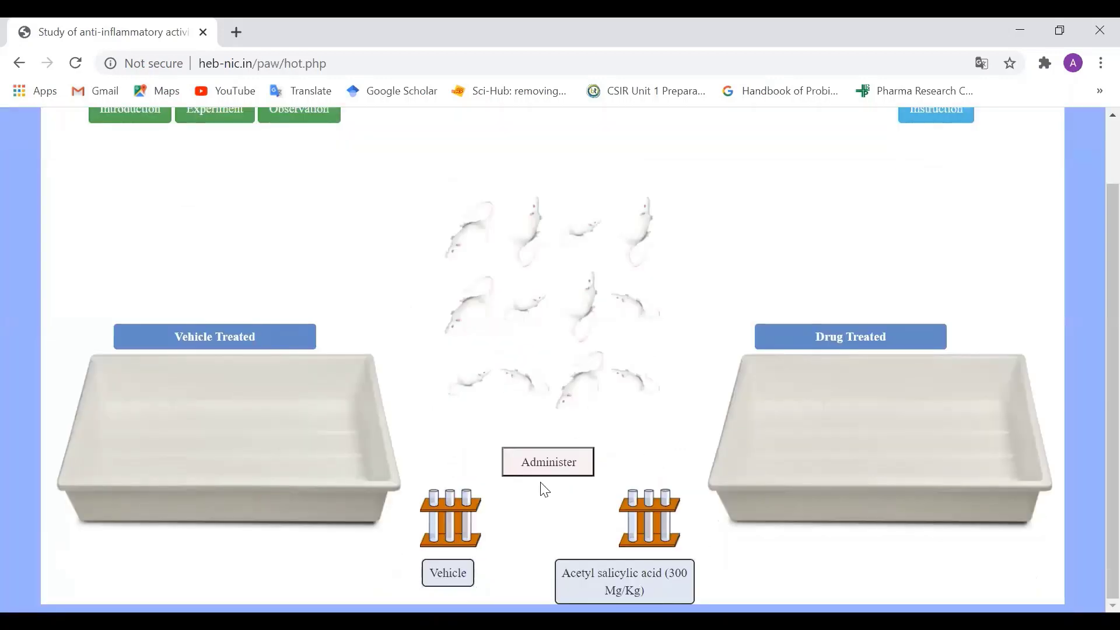
left_click(553, 465)
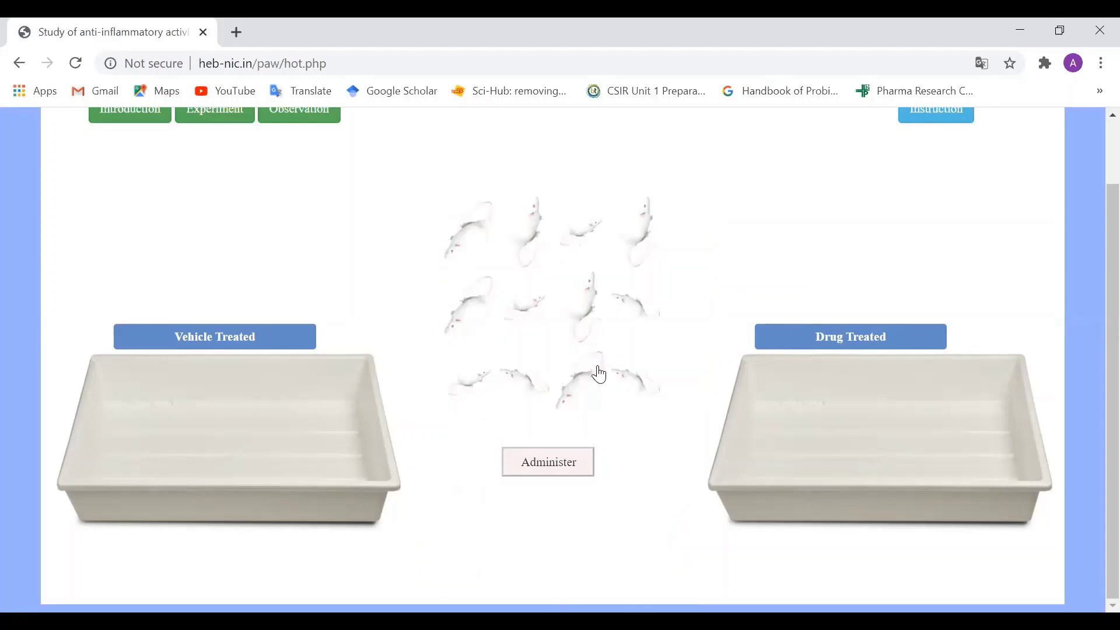
left_click(569, 469)
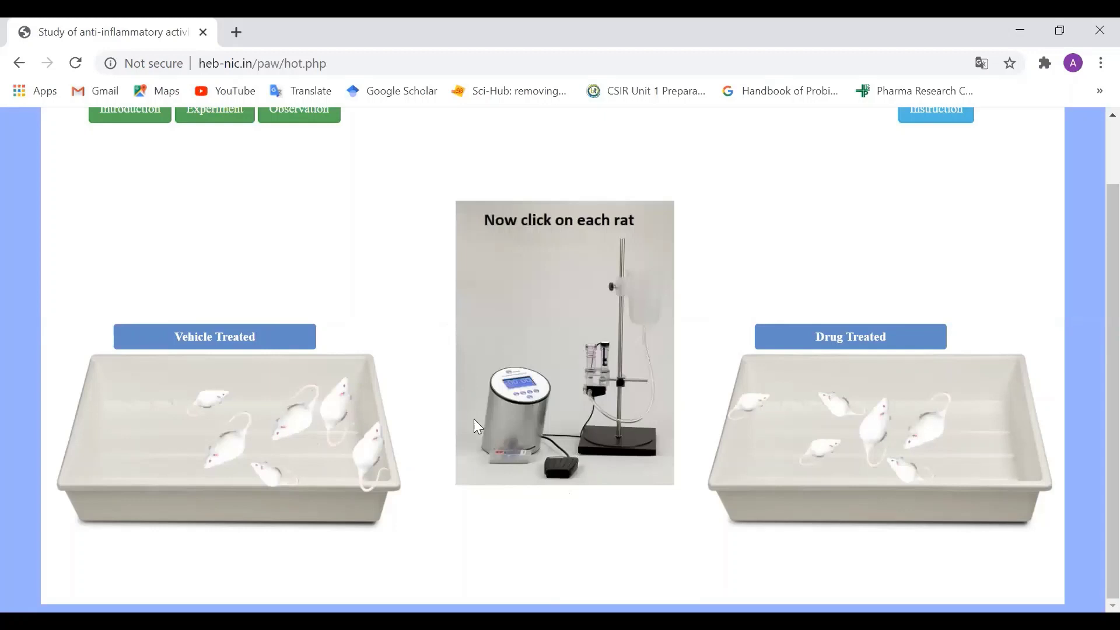
Measure each vehicle treated rat with the plethysmometer and record its paw volume, including 0.74 and 0.77 ml
left_click(212, 401)
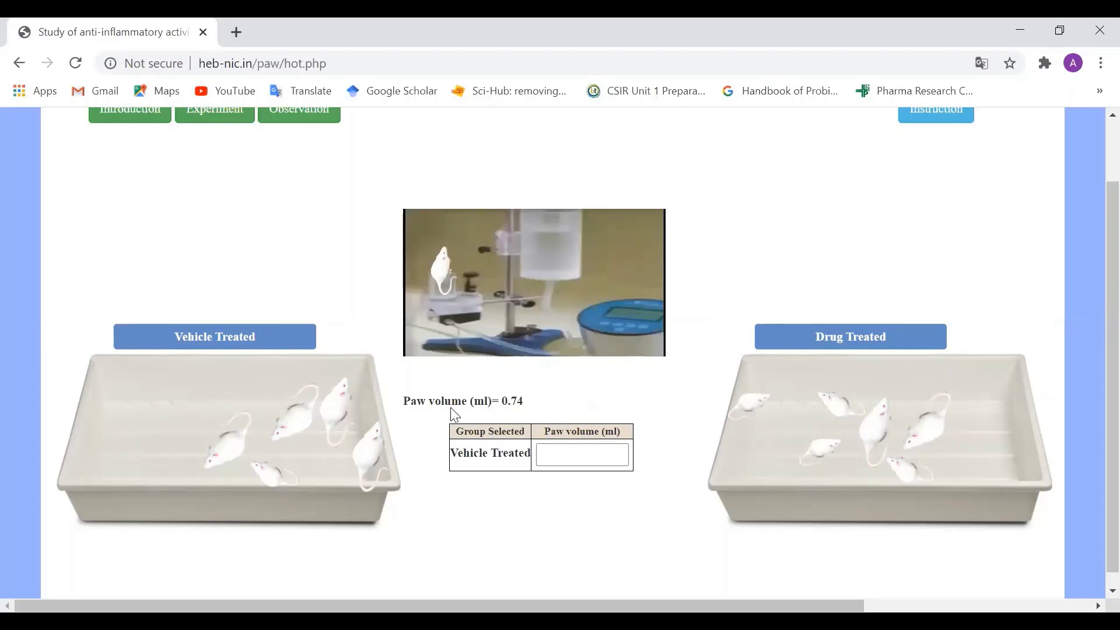
left_click(566, 458)
type("0.")
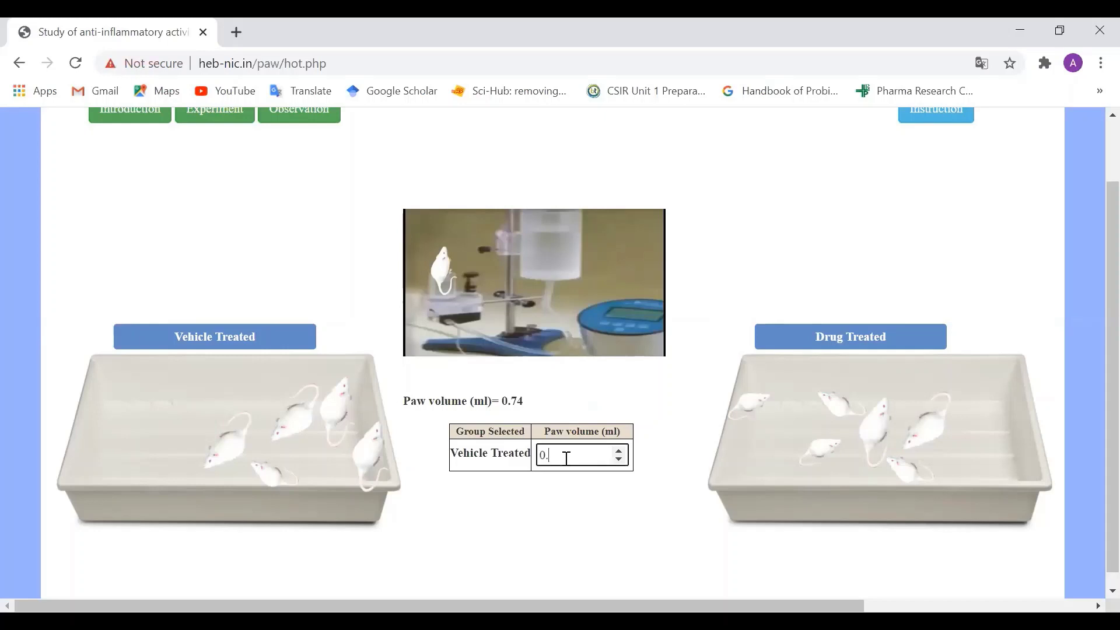
type("74")
left_click(230, 463)
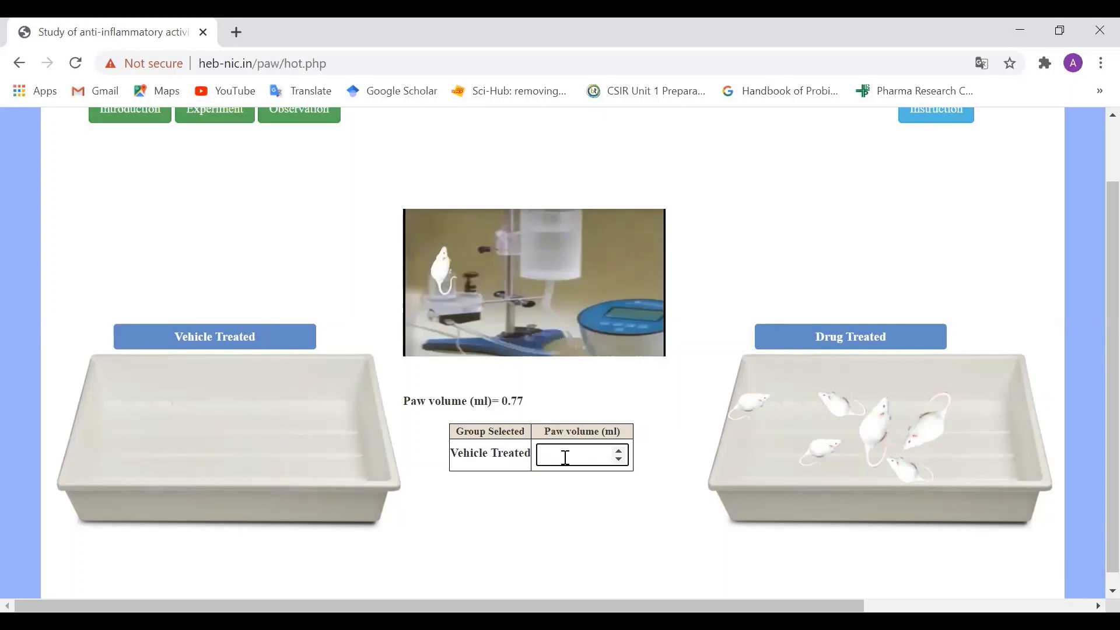
type("0.77")
Measure each drug treated rat with the plethysmometer and record its paw volume, including 0.51 and 0.53 ml
left_click(817, 447)
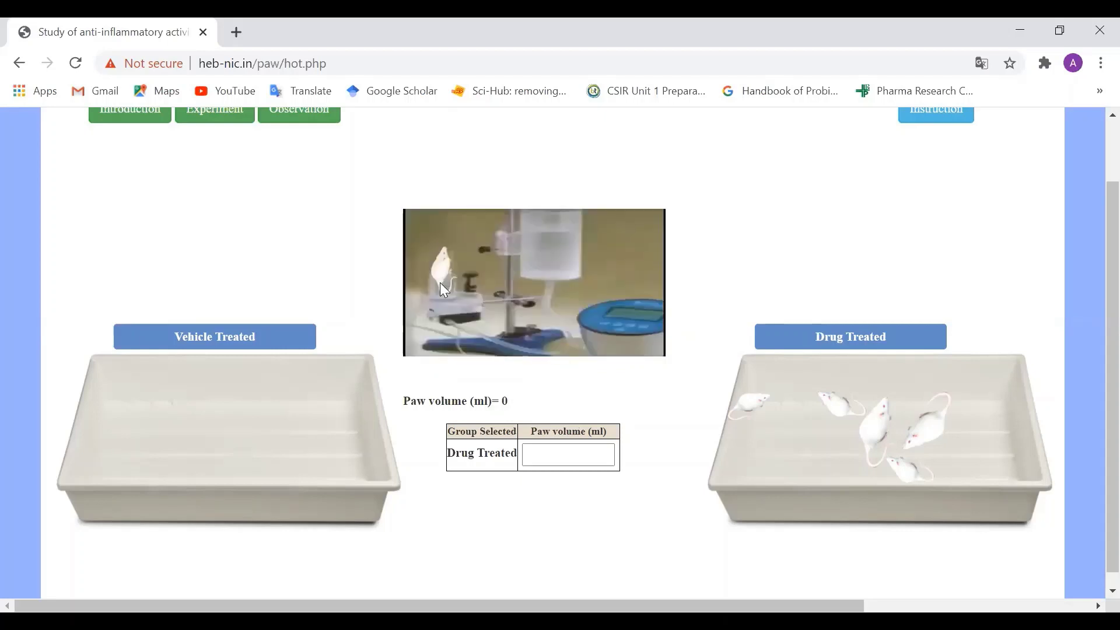
left_click(549, 452)
type("0.")
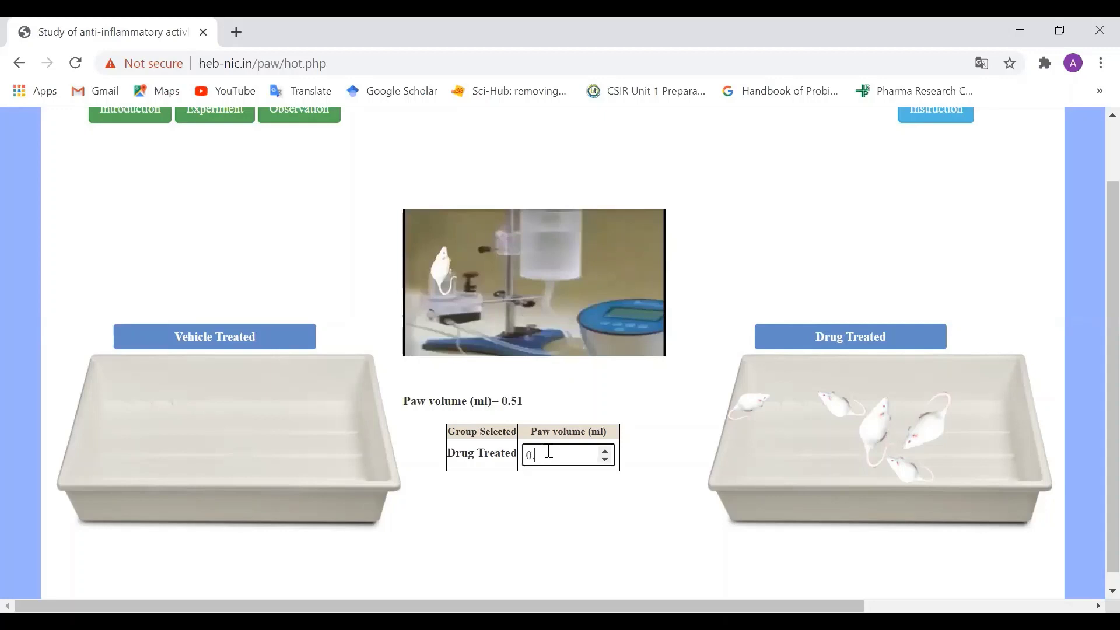
type("51")
left_click(555, 455)
key("BackSpace")
type("3")
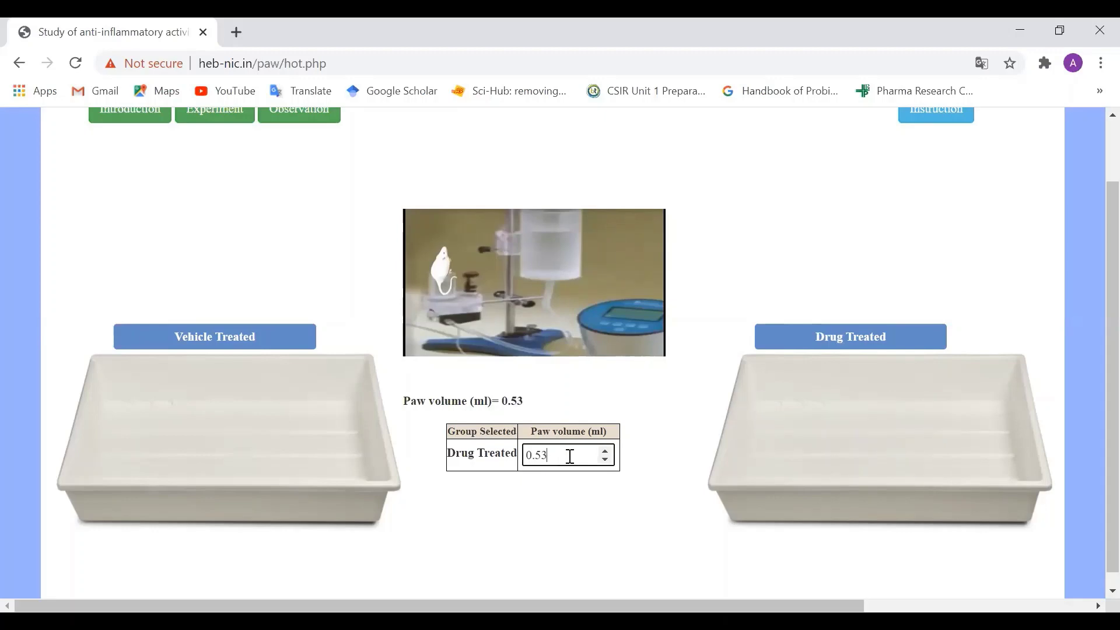
Review the observation table comparing both groups' paw volumes and open the experiment's conclusion
scroll(312, 188, "up", 2)
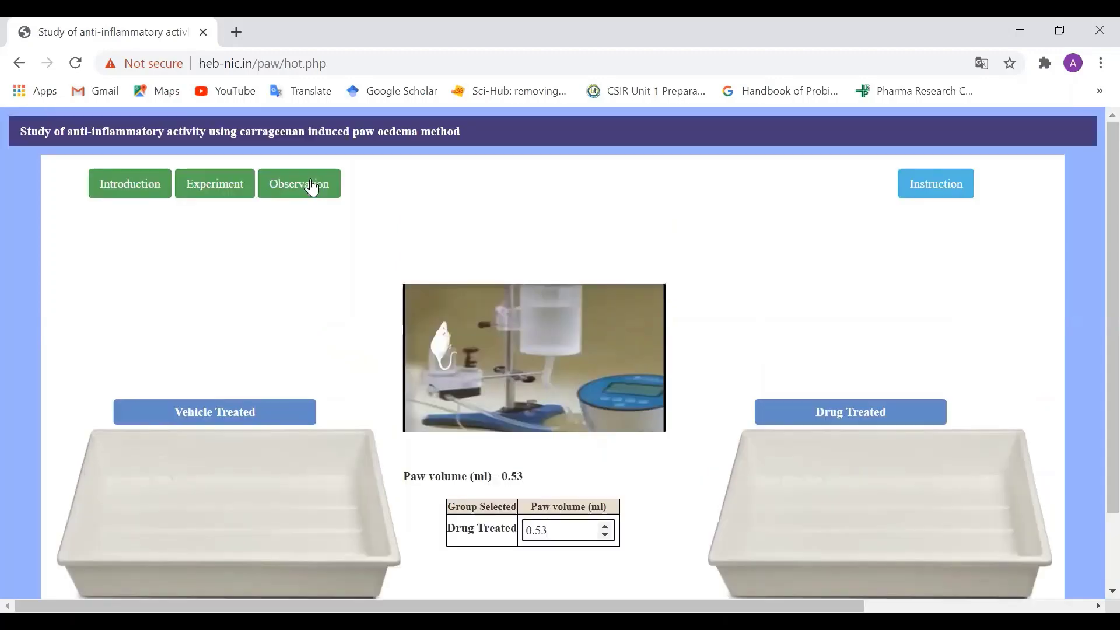
left_click(313, 188)
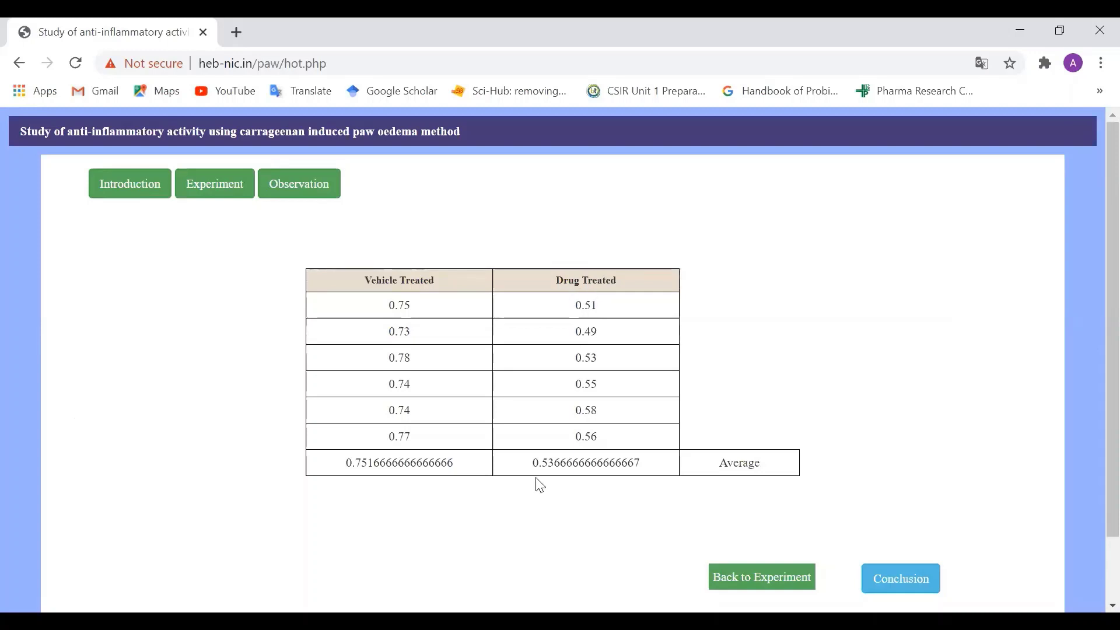
scroll(384, 474, "down", 2)
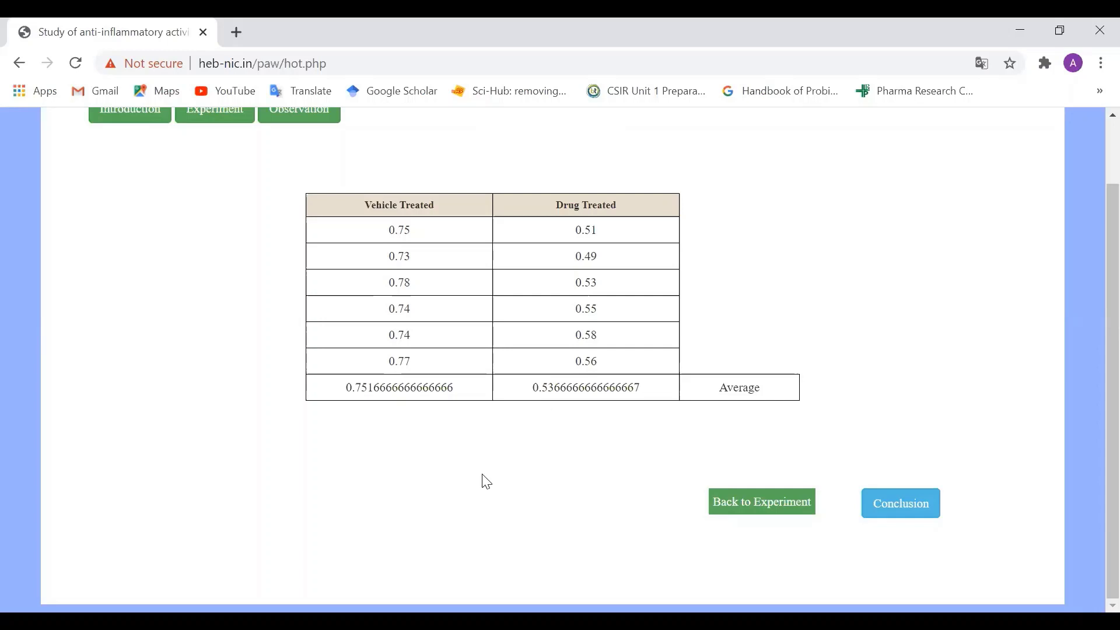
left_click(893, 511)
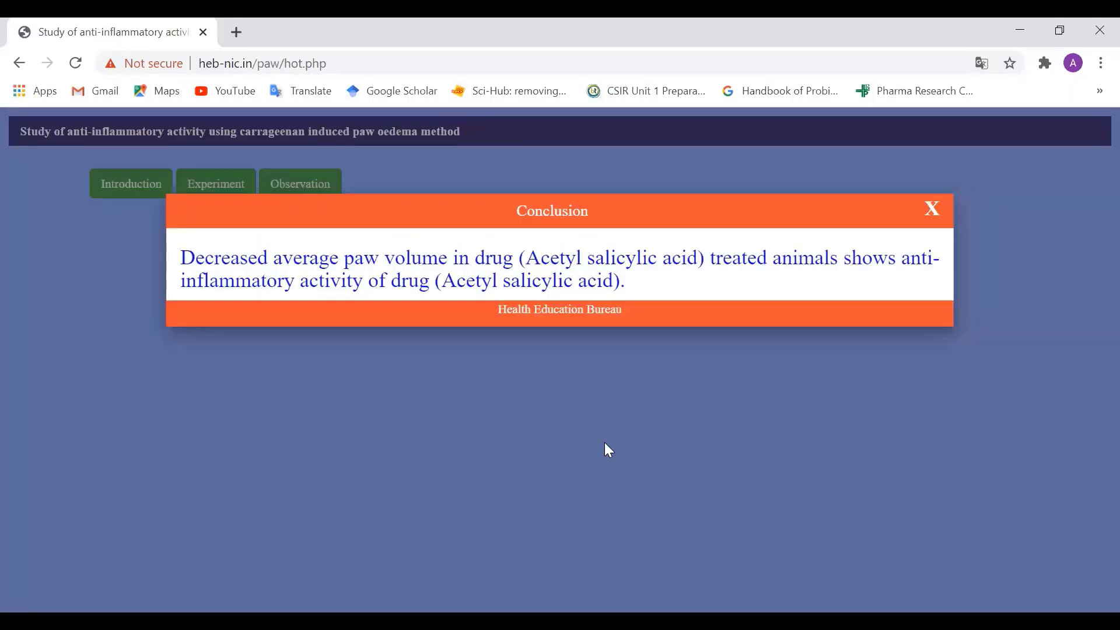